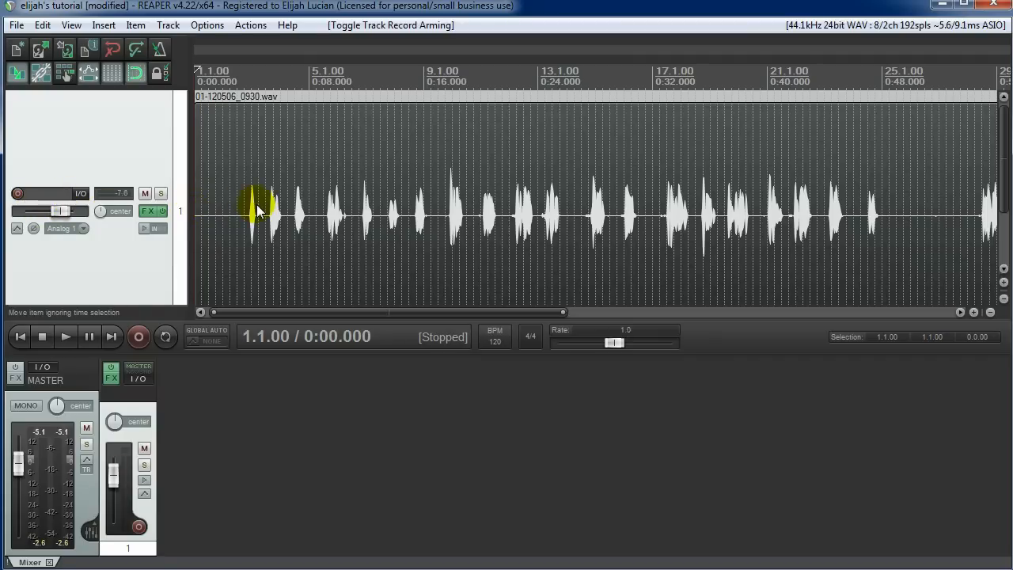
Trim about 3.5 seconds of silence off the front of the voice recording and move the item back to the project start
left_click(206, 207)
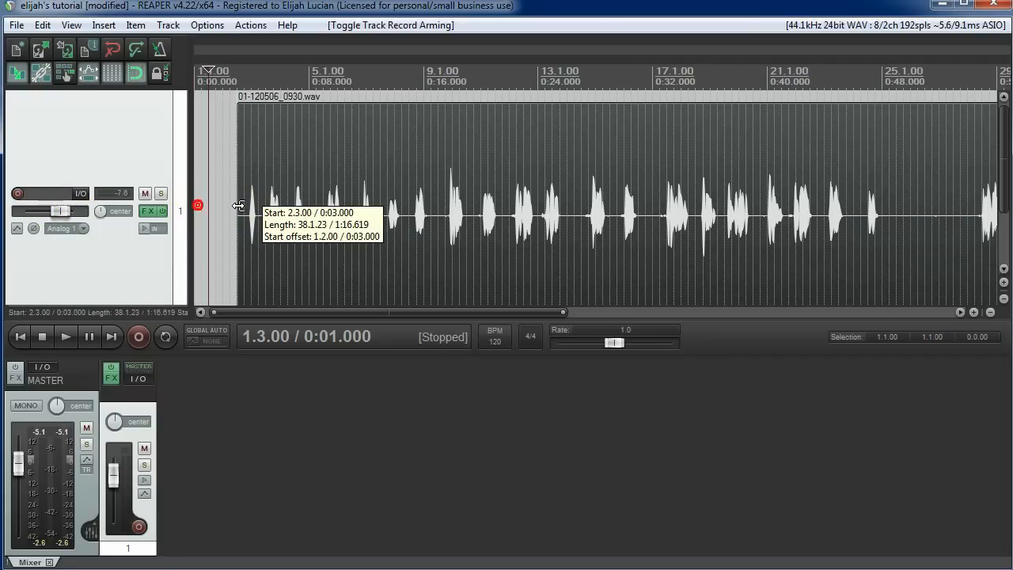
left_click_drag(199, 206, 230, 136)
scroll(222, 135, "up", 5)
left_click_drag(440, 213, 212, 241)
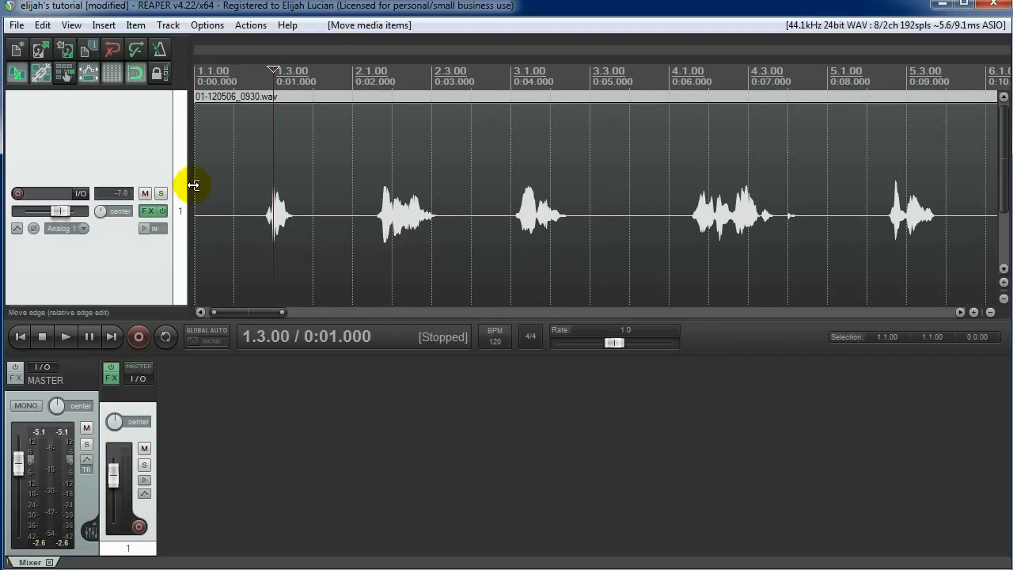
left_click_drag(194, 185, 233, 197)
left_click_drag(378, 257, 206, 229)
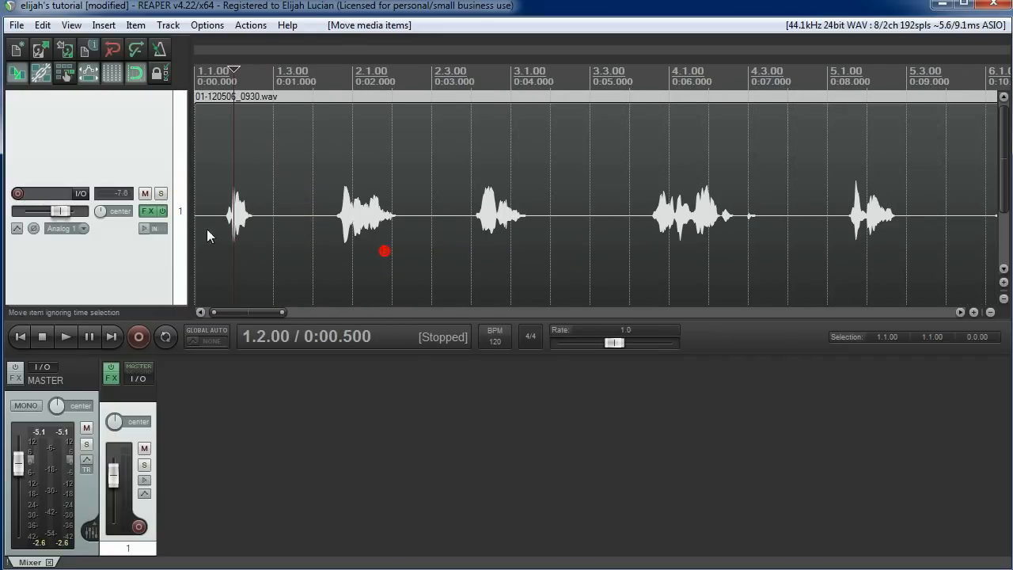
left_click(199, 198)
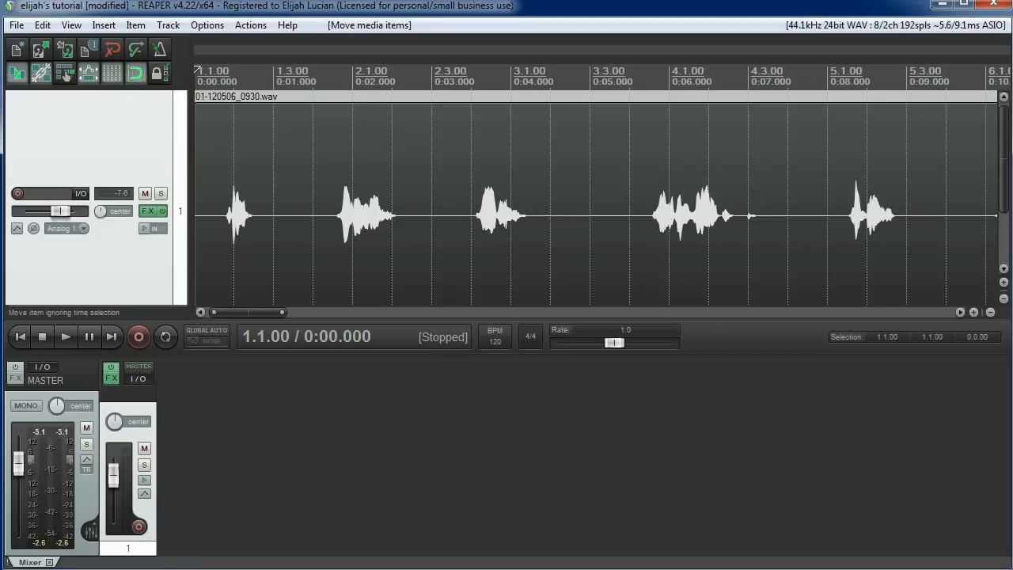
left_click(66, 73)
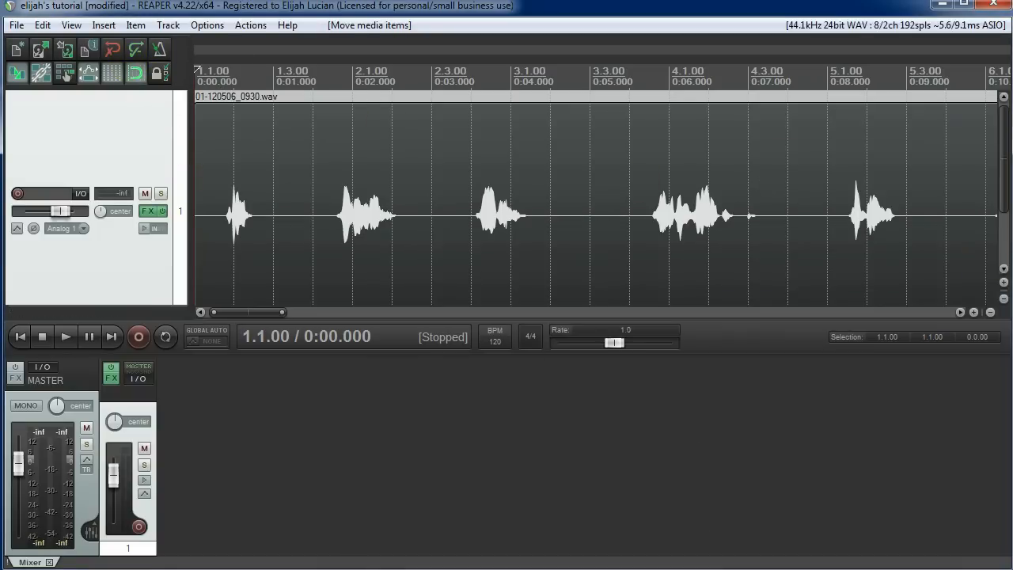
left_click(66, 73)
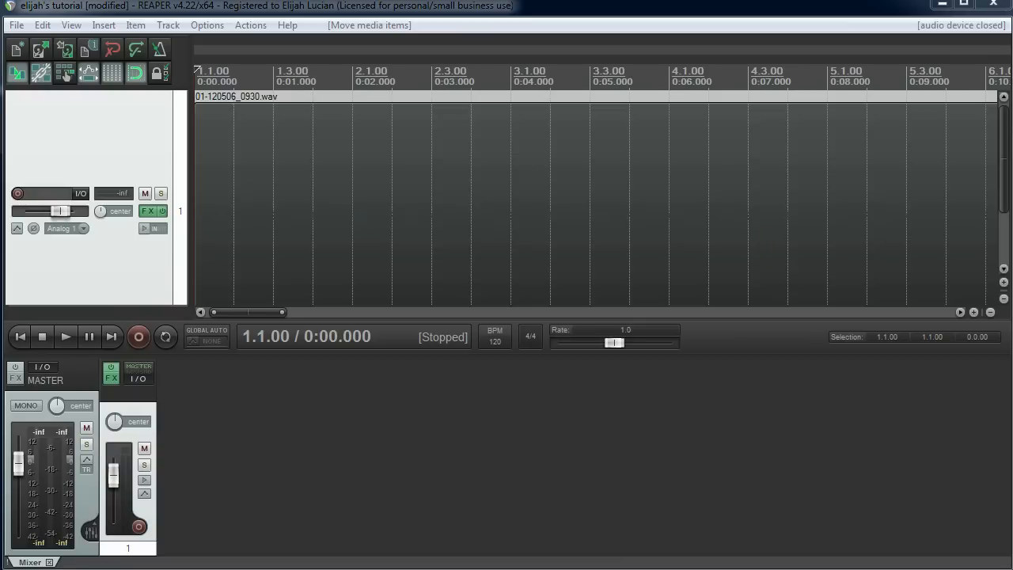
Place the edit cursor at the project start and play the first seconds of the recording with the current effects
left_click(236, 170)
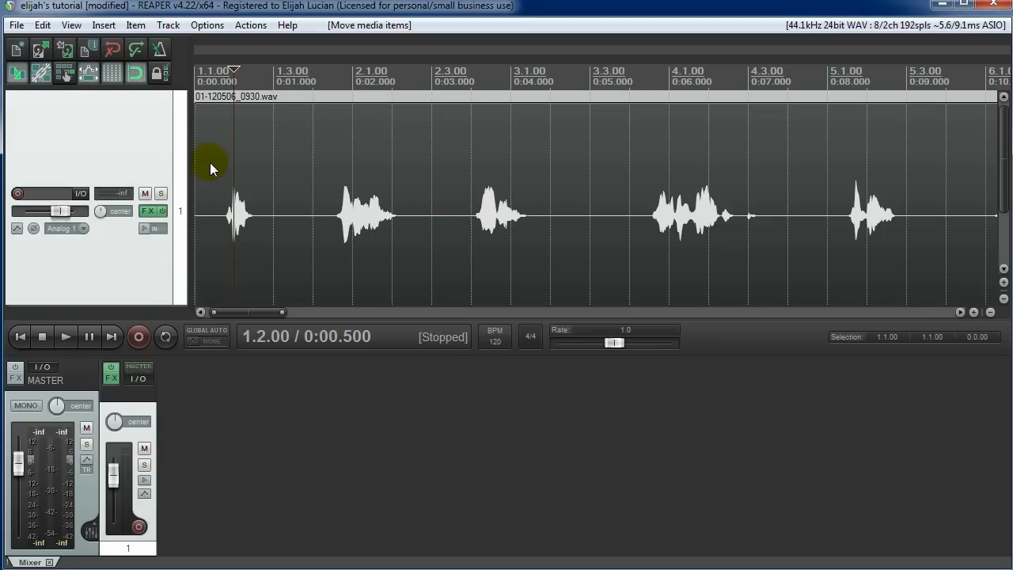
left_click(208, 173)
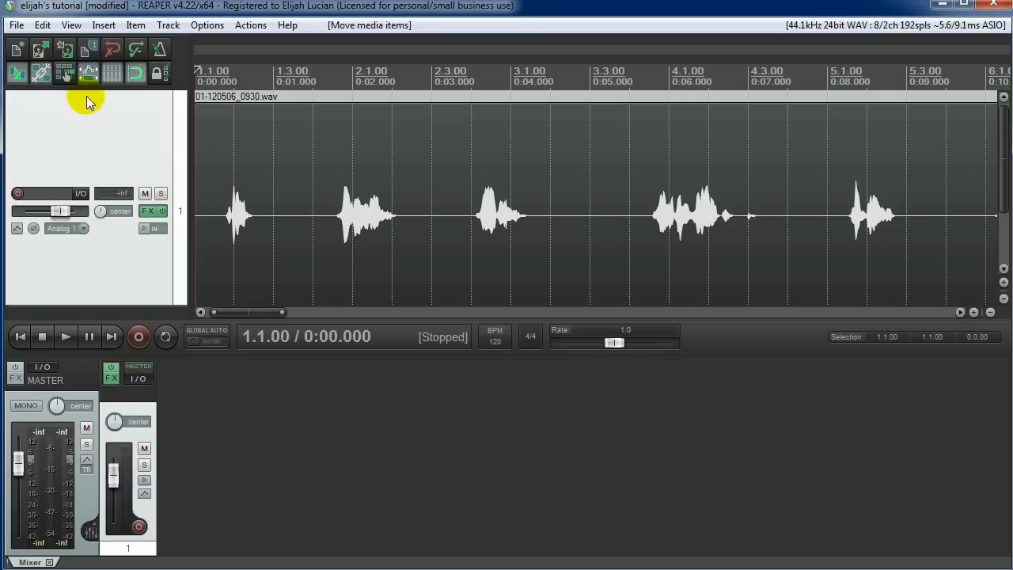
key("space")
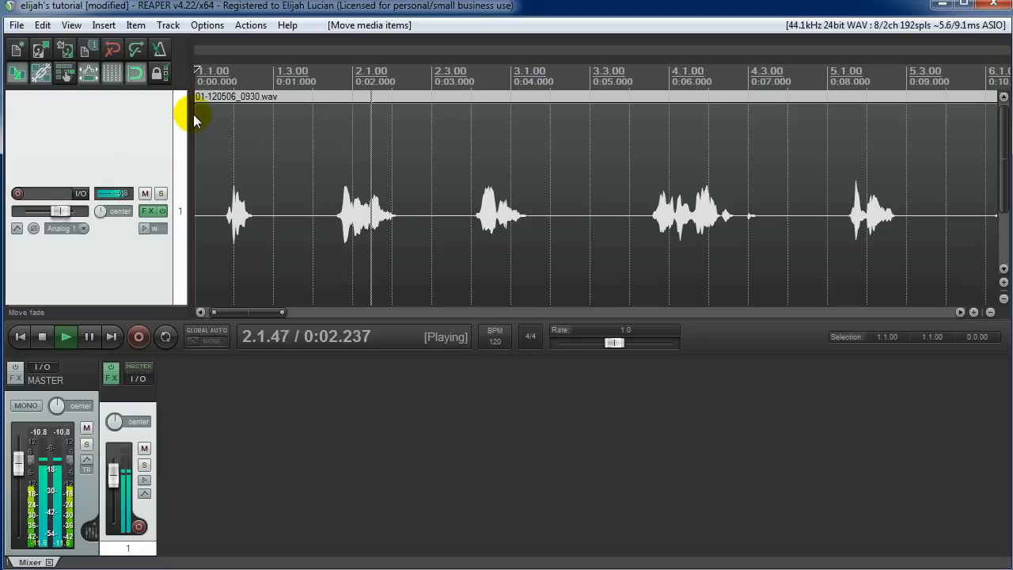
key("space")
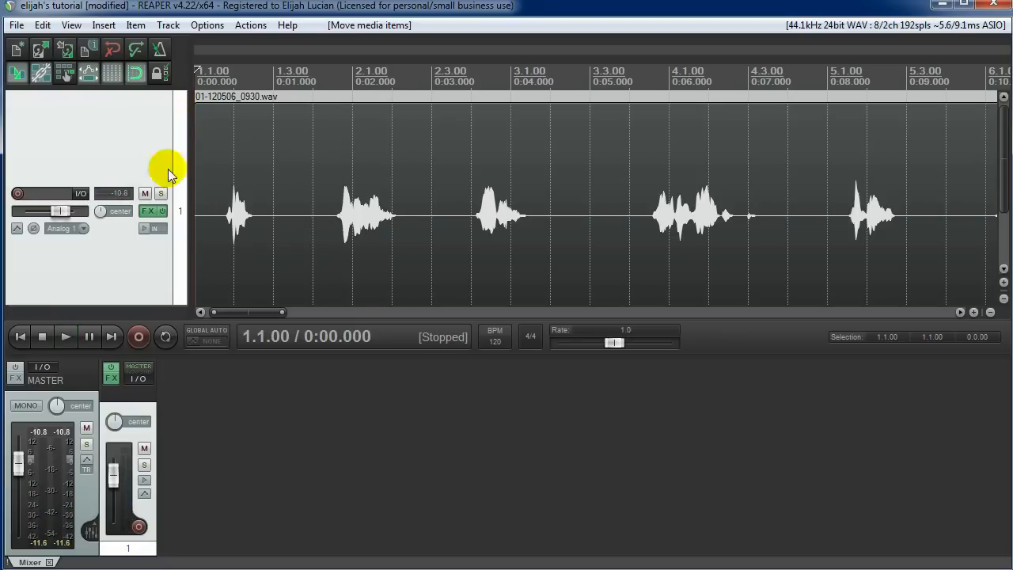
Remove all effects from track 1 and play the start of the recording without processing
left_click(157, 215)
right_click(430, 64)
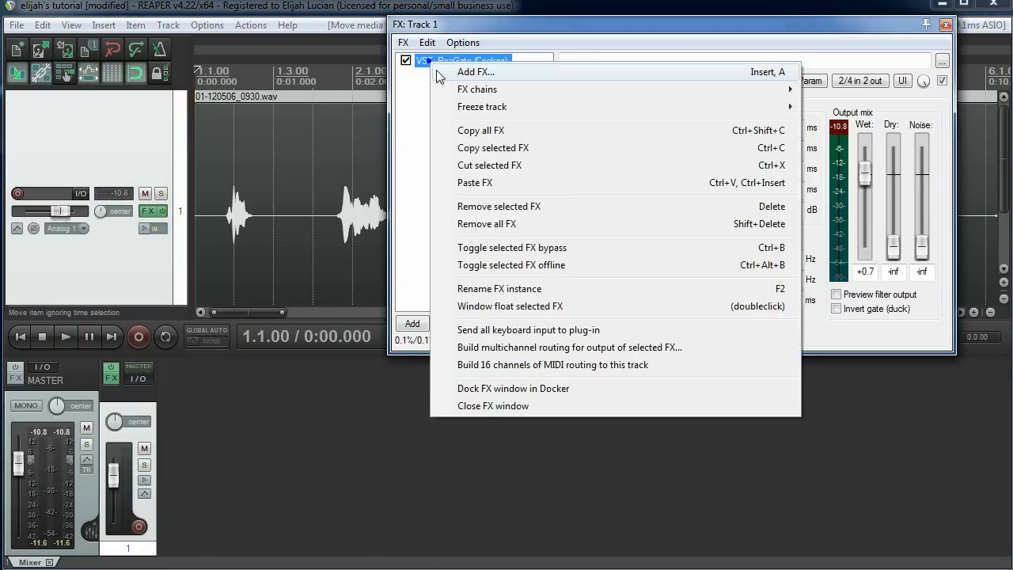
left_click(467, 224)
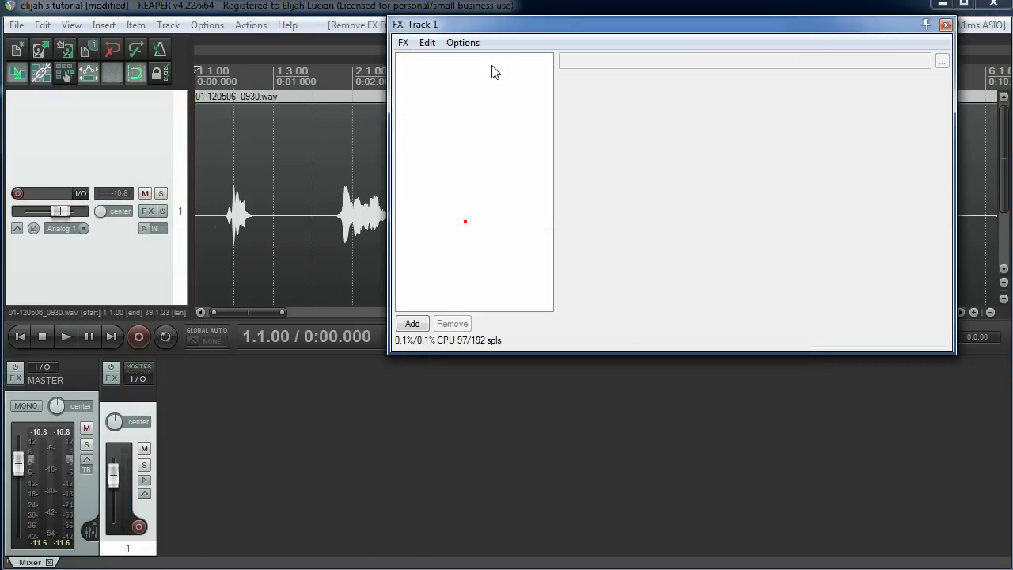
left_click(944, 25)
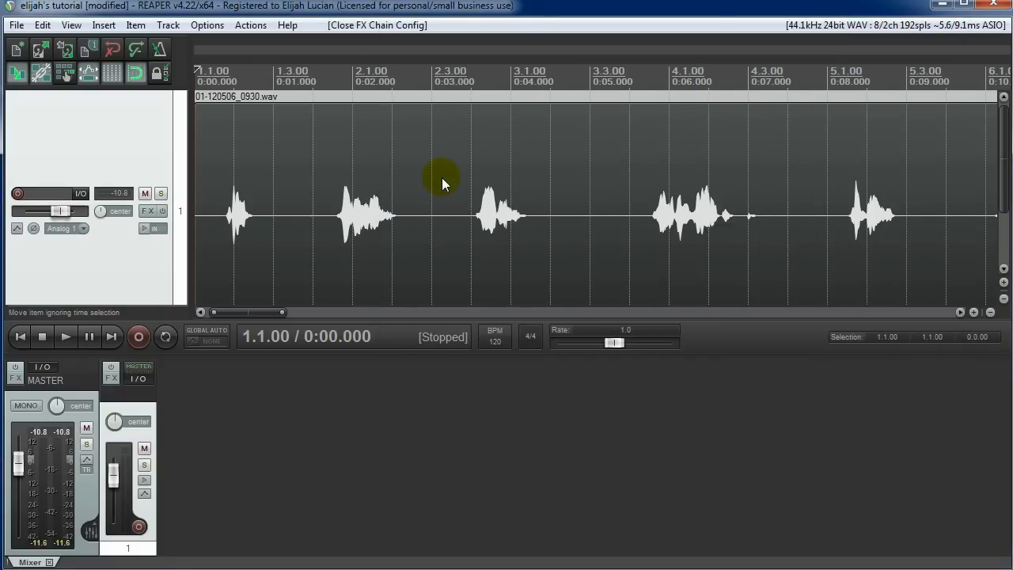
key("space")
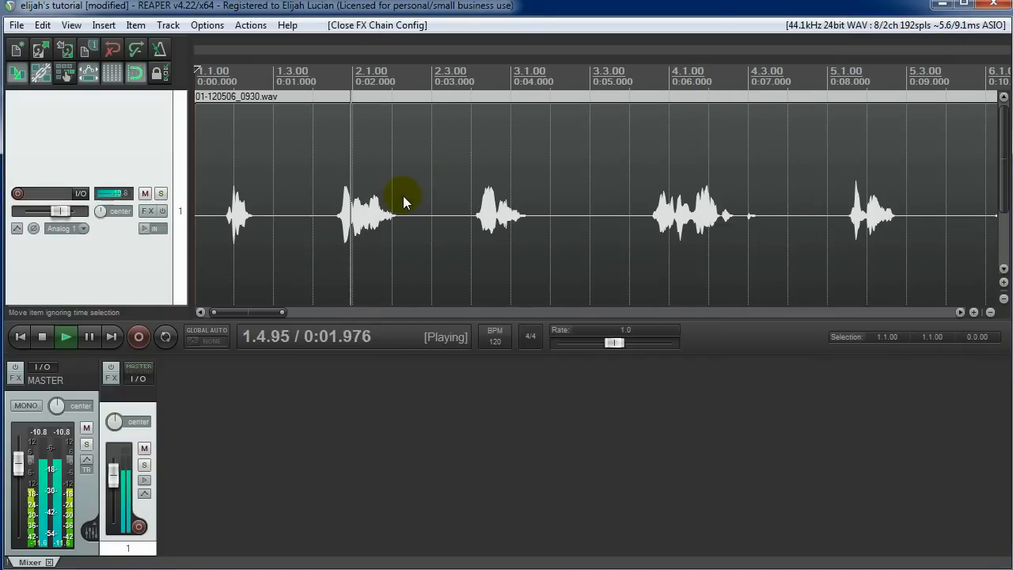
key("space")
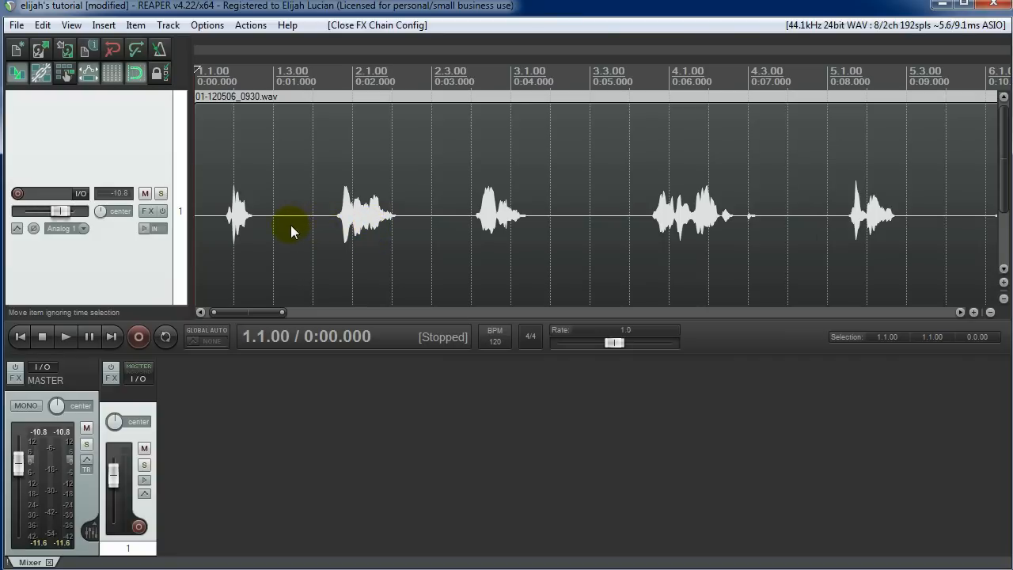
Add the Cockos ReaGate plugin to track 1 and place its effects window over the lower part of the timeline
left_click(148, 209)
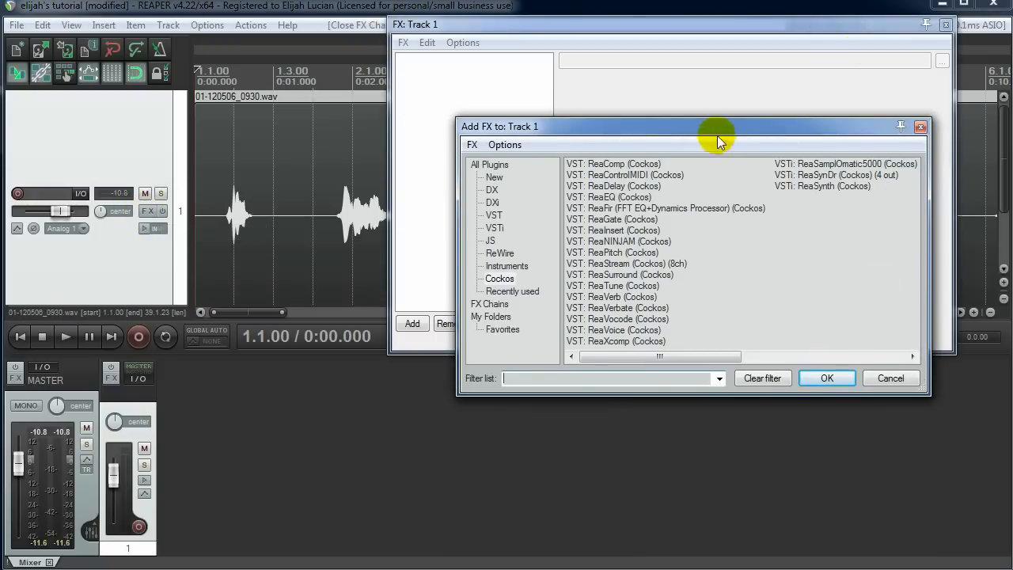
left_click_drag(719, 141, 123, 291)
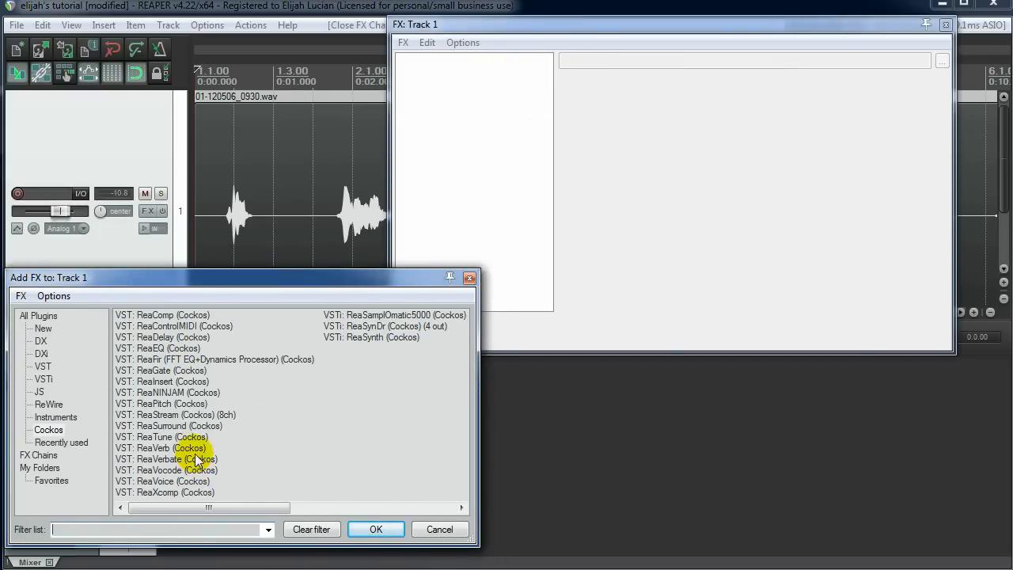
double_click(168, 372)
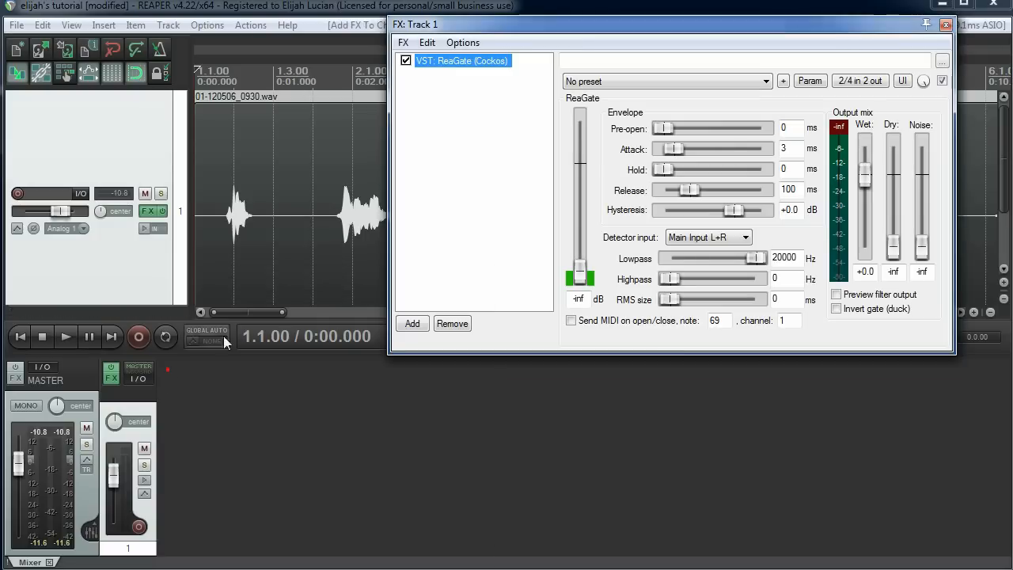
left_click(513, 128)
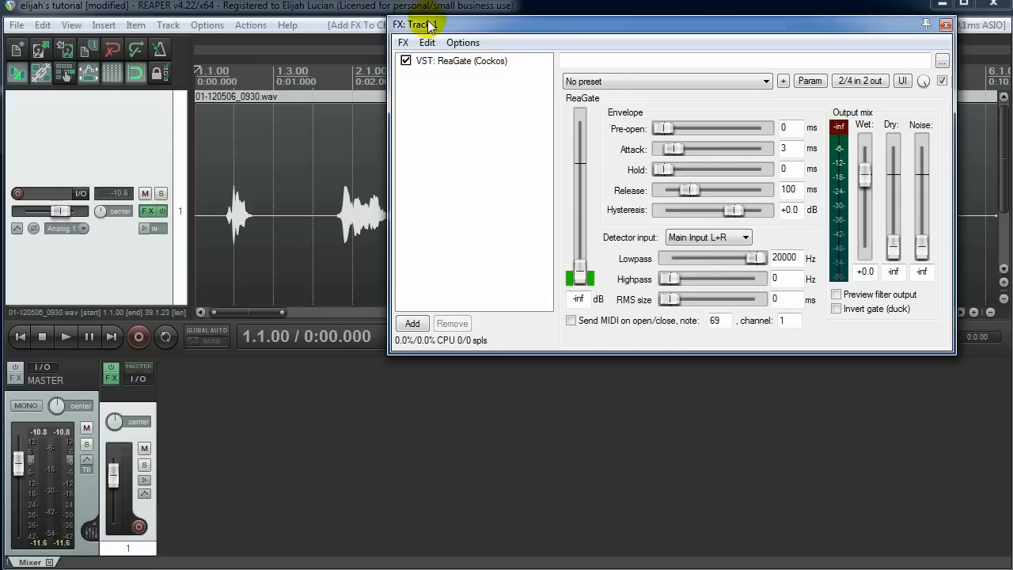
left_click_drag(414, 22, 437, 172)
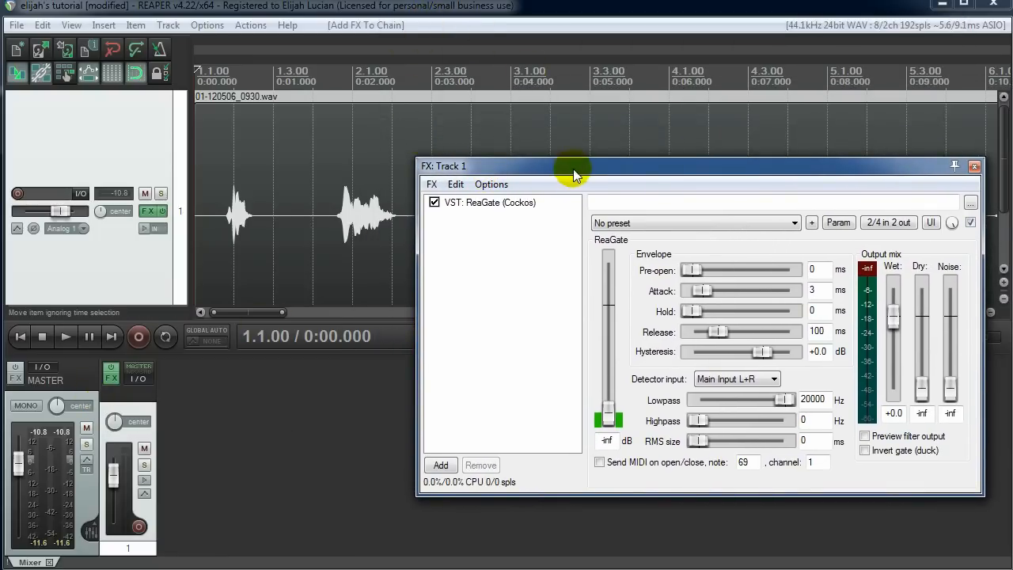
left_click_drag(572, 166, 499, 171)
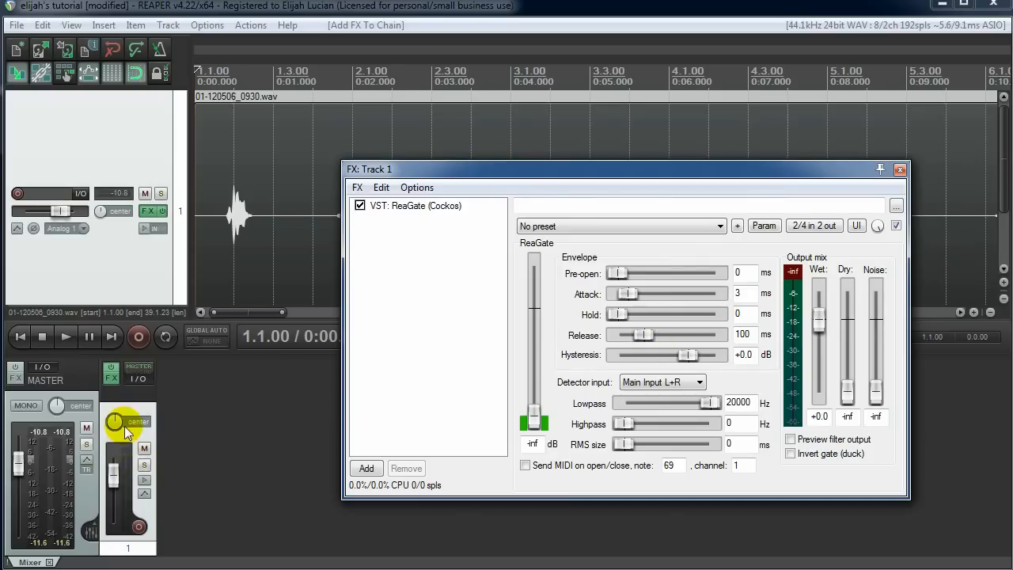
Close the mixer and increase track 1's height to fill the arrange area, with the ReaGate window placed over the waveform
left_click(243, 412)
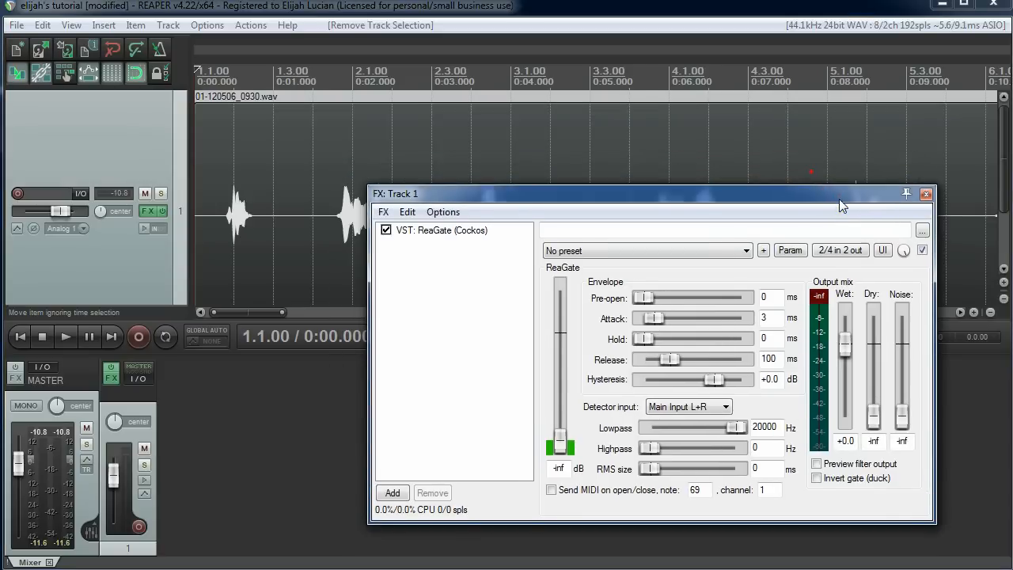
left_click_drag(826, 176, 853, 203)
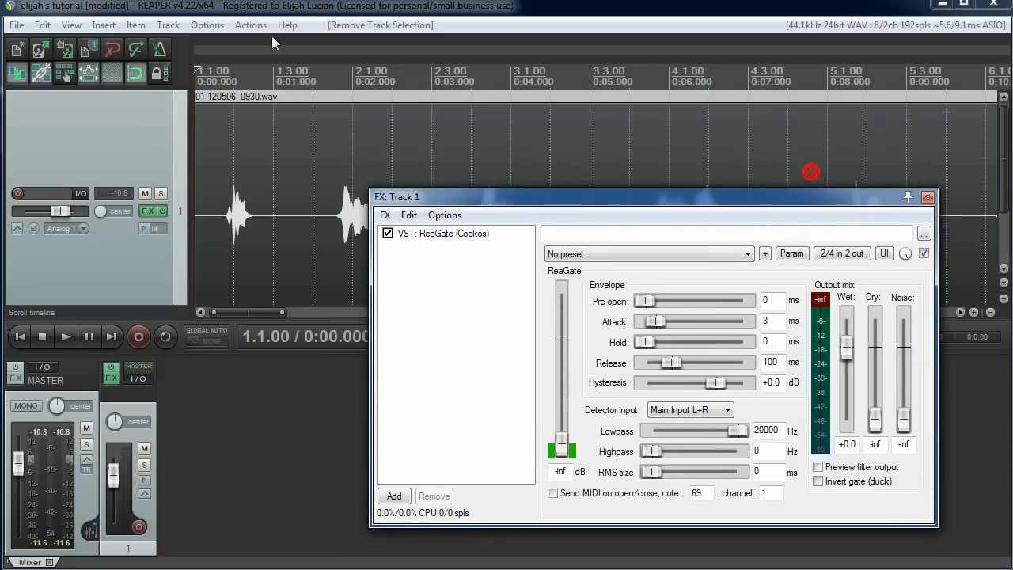
left_click(71, 24)
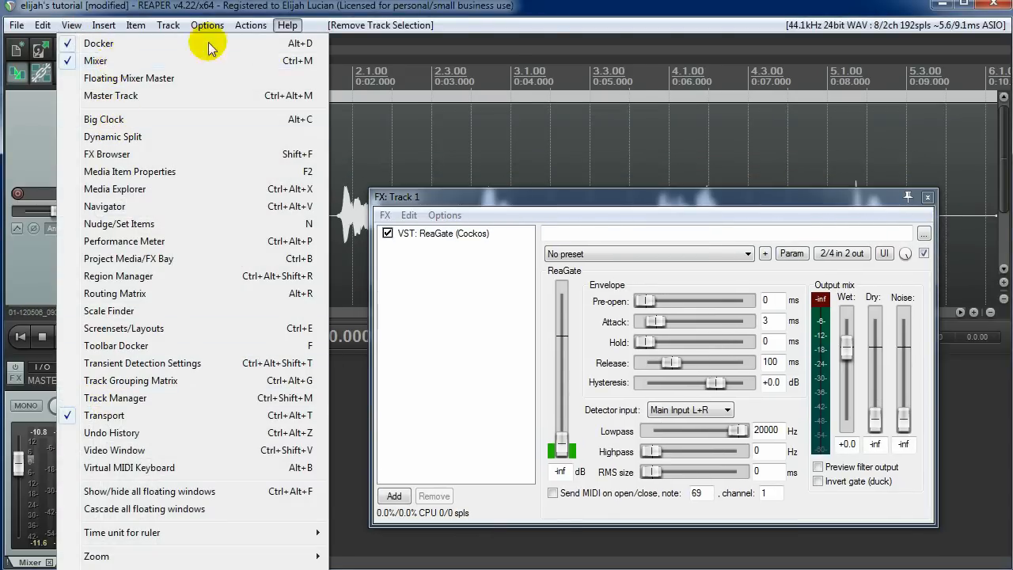
left_click(287, 25)
left_click(50, 562)
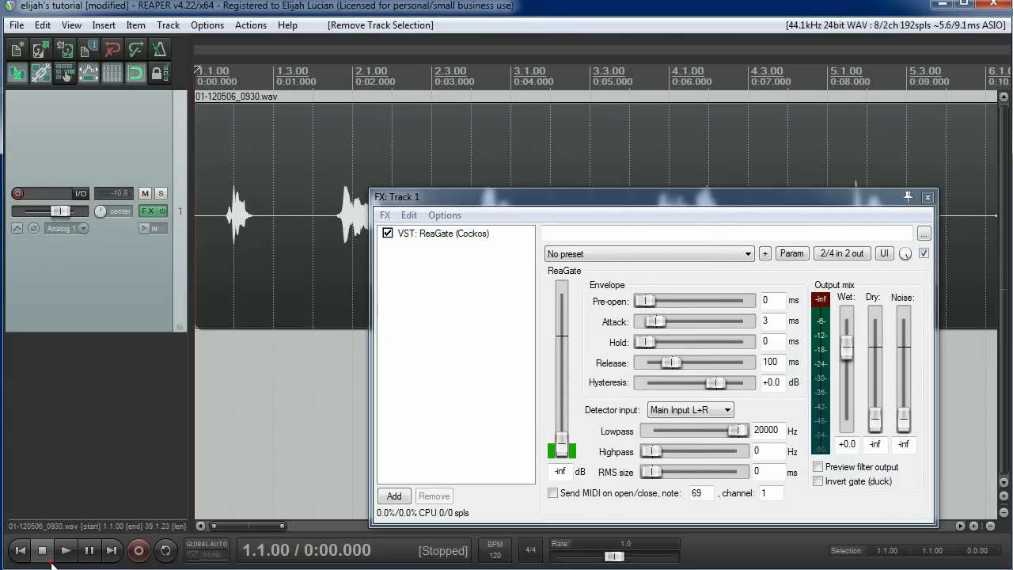
left_click_drag(113, 333, 113, 519)
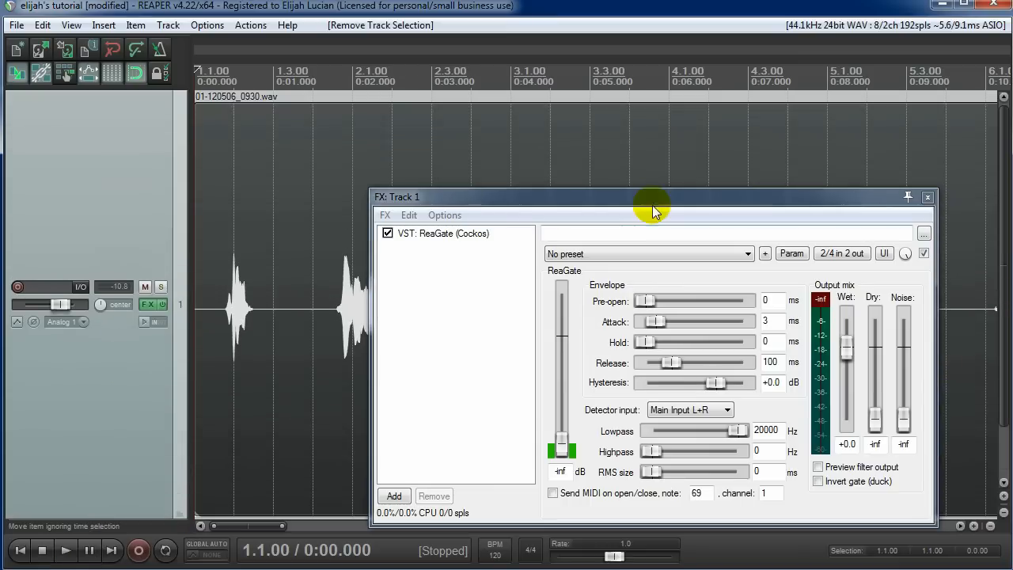
left_click_drag(481, 201, 553, 117)
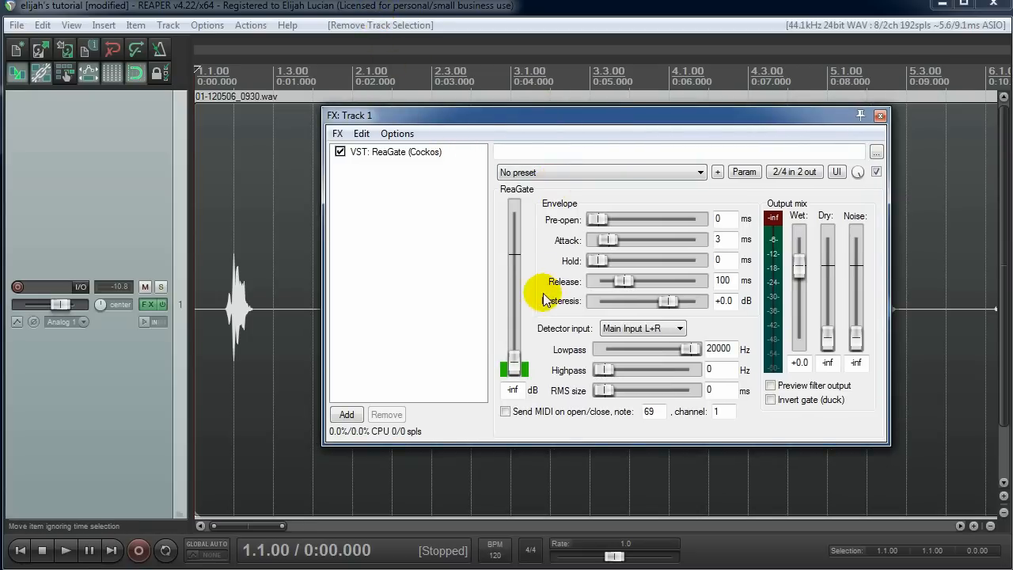
Set the ReaGate threshold to -44.1 dB and play the recording through the gate
left_click(515, 369)
left_click_drag(515, 369, 520, 348)
key("space")
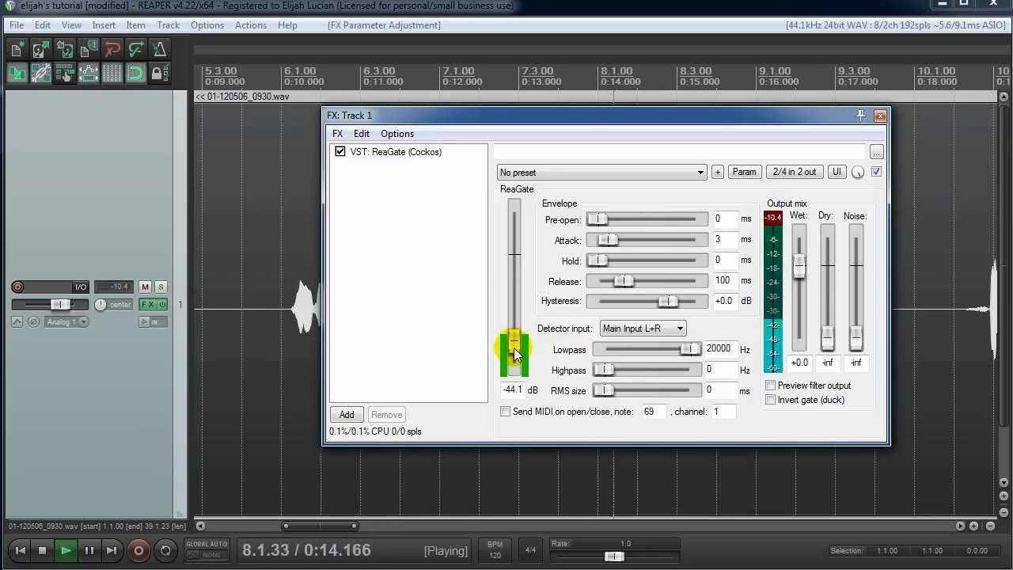
key("space")
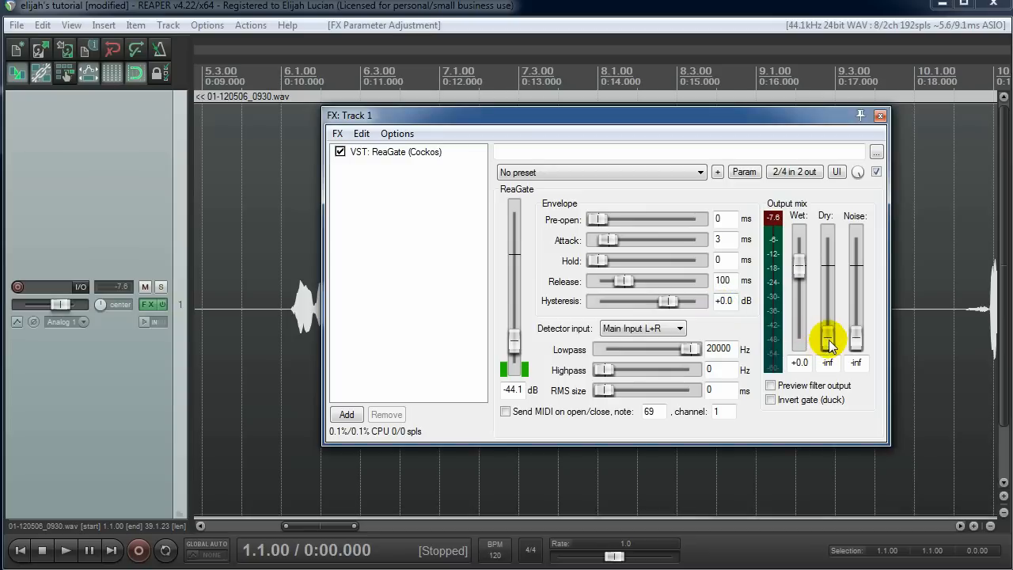
Set ReaGate's dry output to -17.9 and its wet output to -6.5, and play the start of the recording with that mix
left_click_drag(828, 339, 803, 283)
left_click(802, 277)
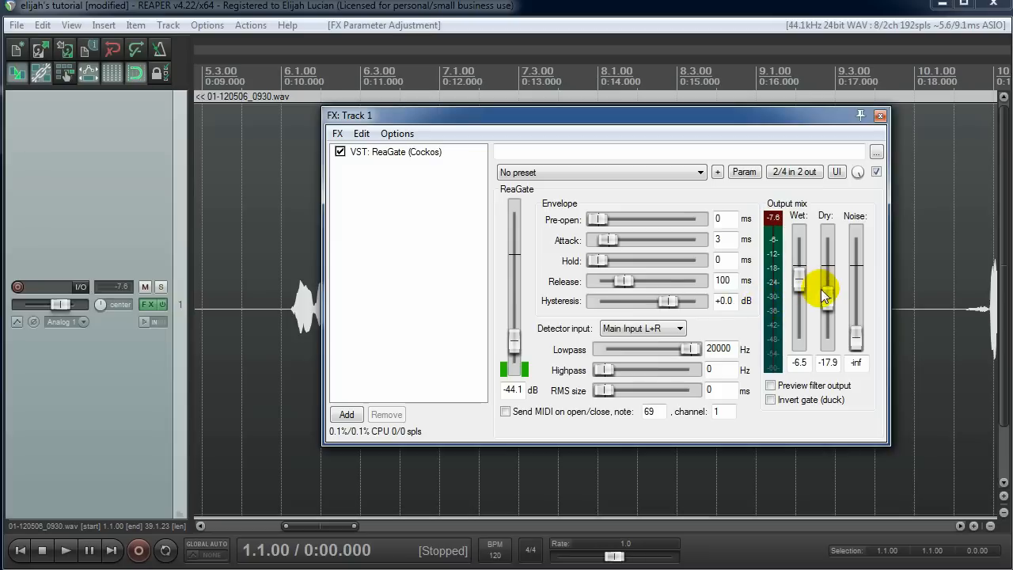
key("space")
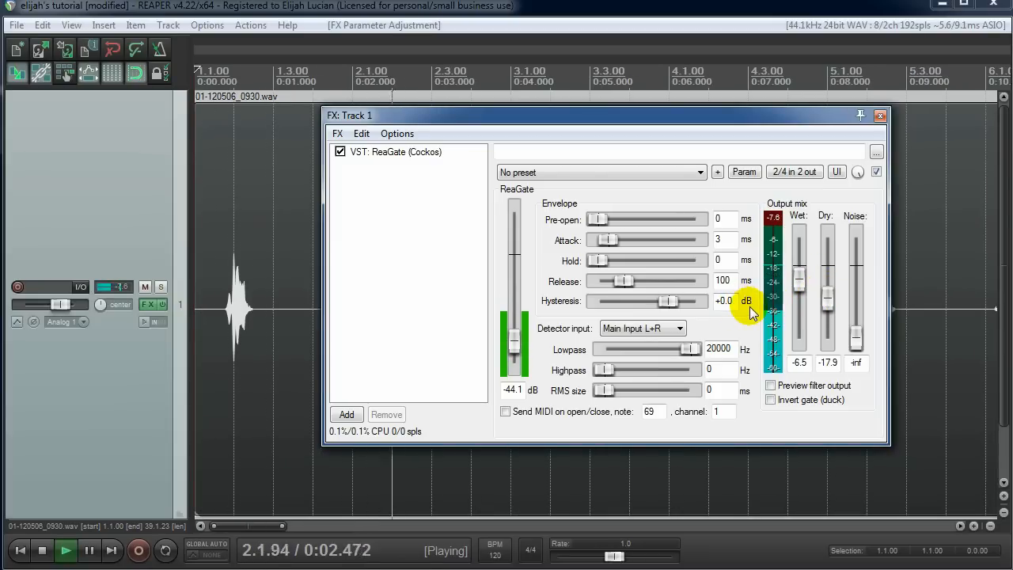
key("space")
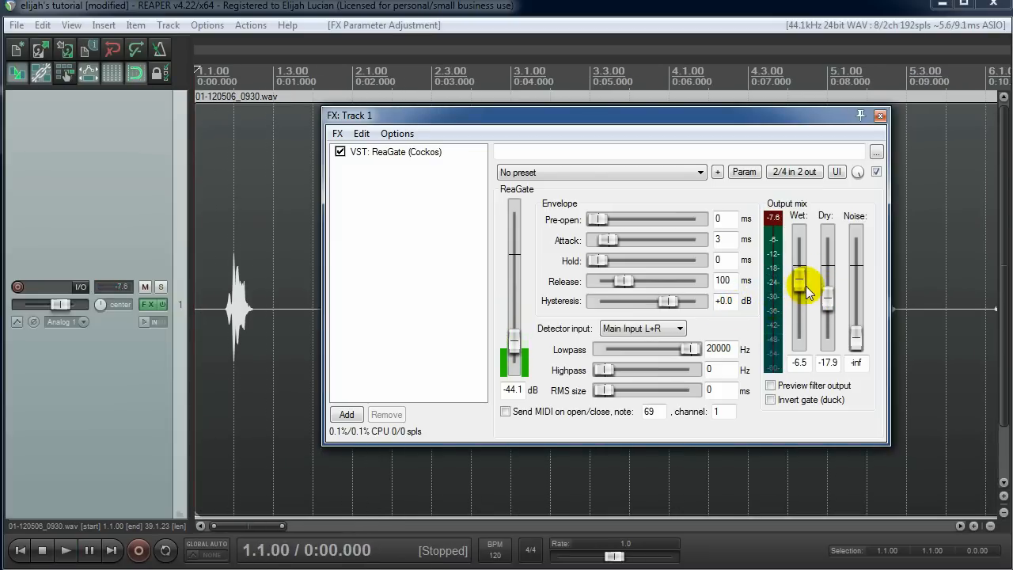
Set ReaGate's dry output to -inf and reset its wet output to +0.0
mouse_move(838, 362)
left_mouse_down()
mouse_move(801, 359)
mouse_move(819, 364)
left_mouse_up()
left_click(832, 363)
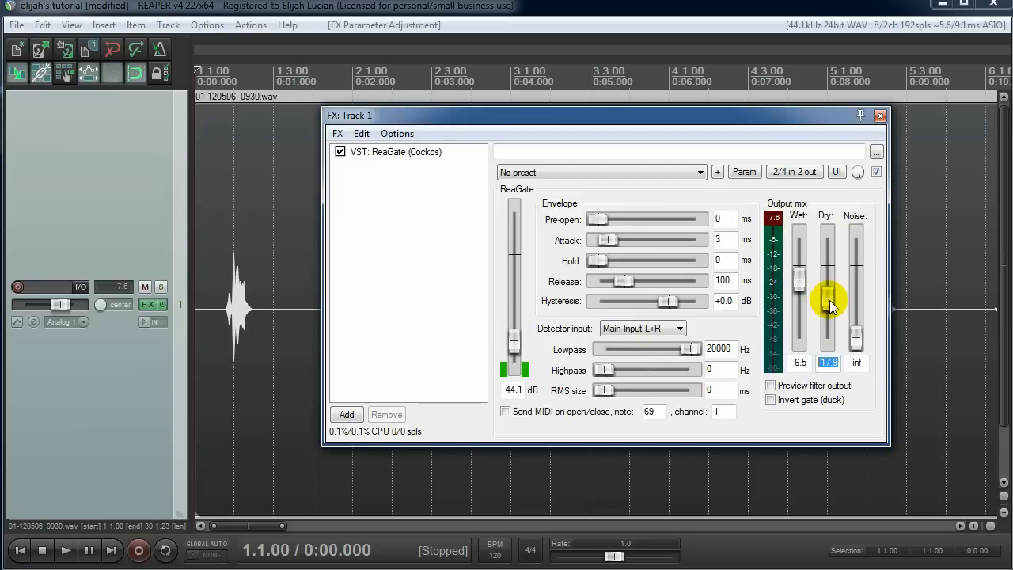
left_click_drag(828, 305, 828, 340)
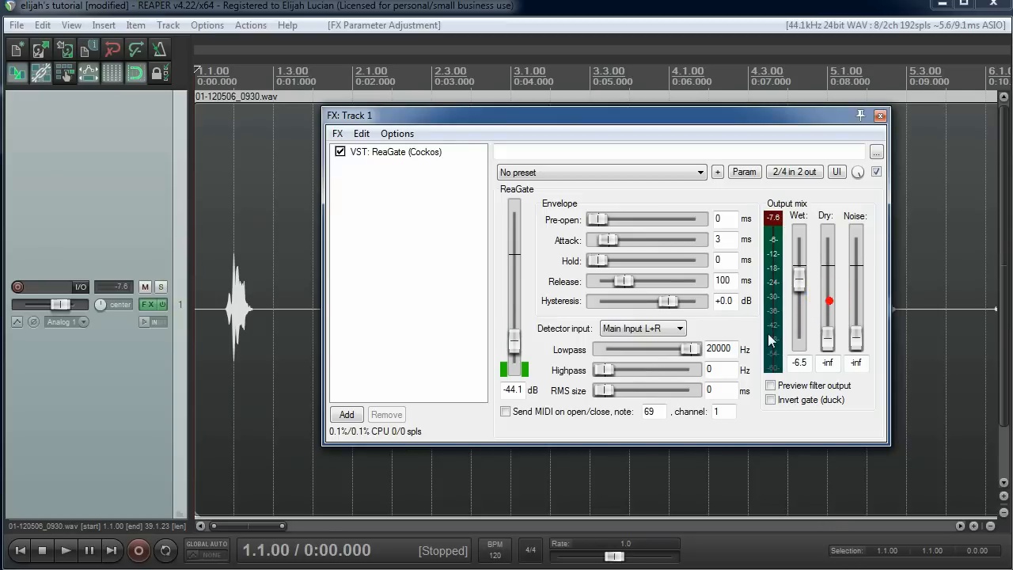
double_click(801, 285)
left_click(803, 284)
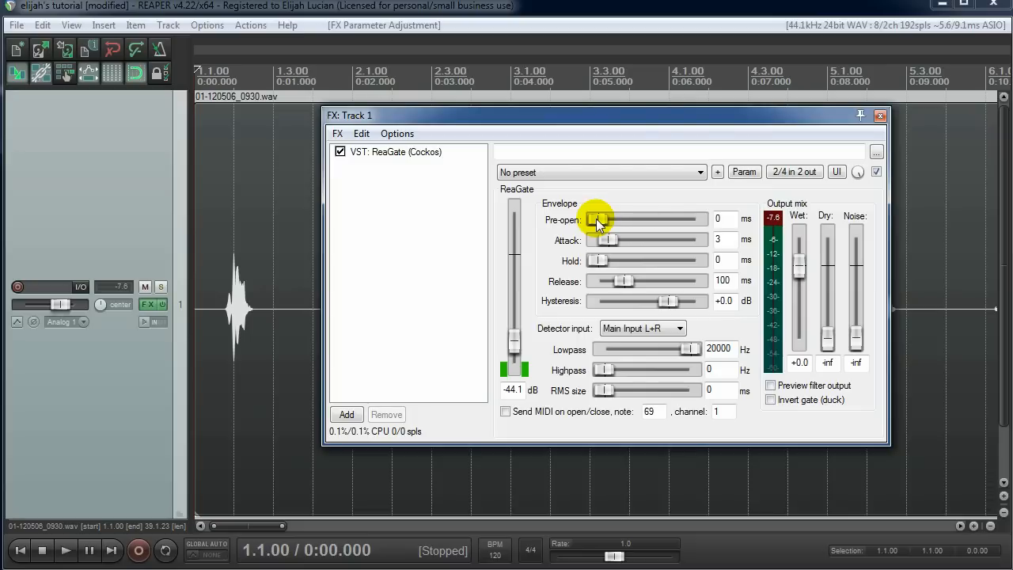
Try ReaGate pre-open times of 16 ms and 12 ms, and return the pre-open to 0 ms
left_click_drag(598, 220, 626, 219)
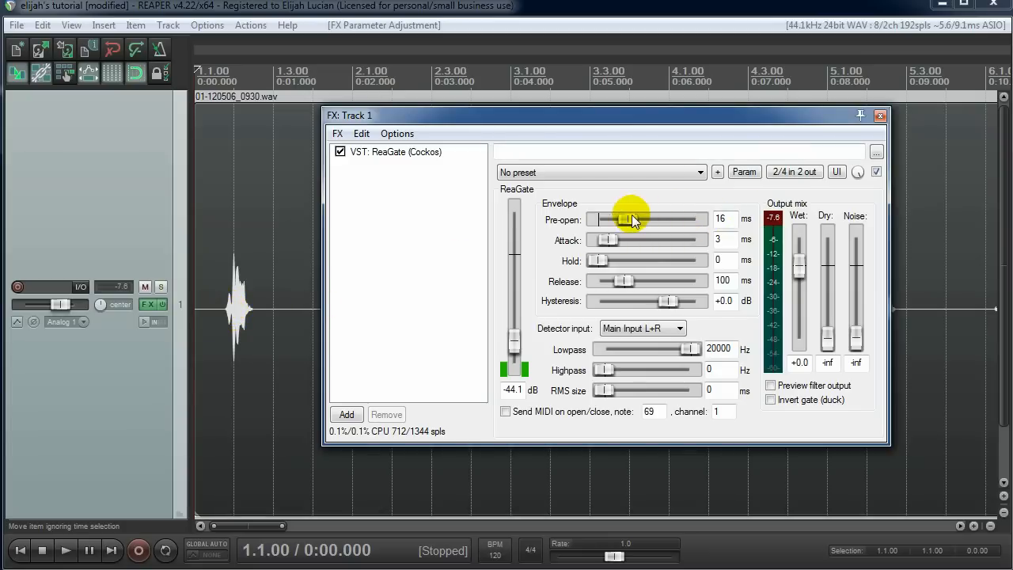
left_click_drag(632, 215, 627, 220)
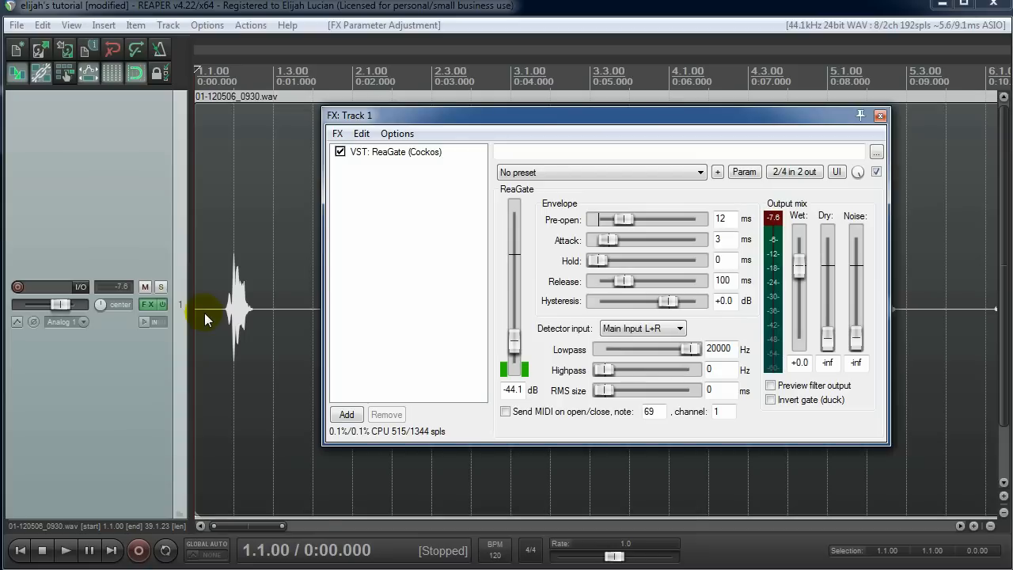
scroll(616, 226, "down", 5)
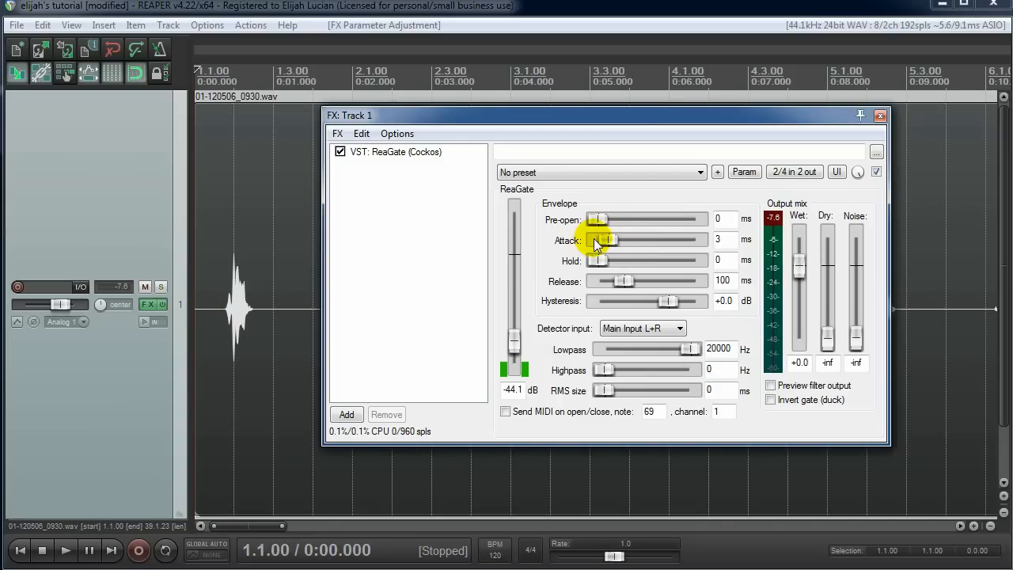
Set ReaGate's attack to 5 ms and its hold to 5 ms
mouse_move(593, 238)
left_mouse_down()
mouse_move(622, 238)
mouse_move(611, 240)
left_mouse_up()
left_click_drag(611, 240, 610, 242)
left_click_drag(601, 263, 624, 262)
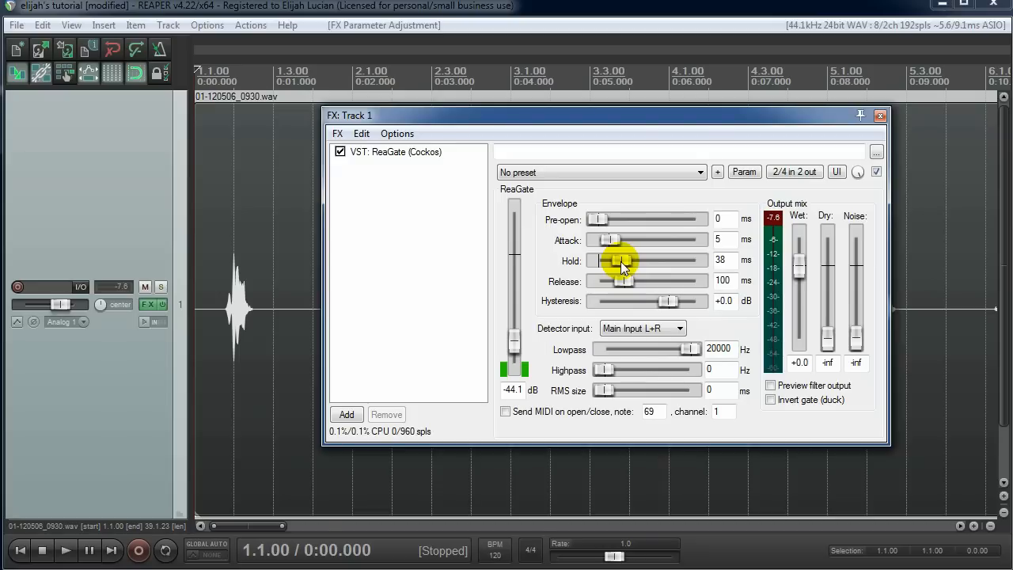
left_click_drag(621, 260, 609, 260)
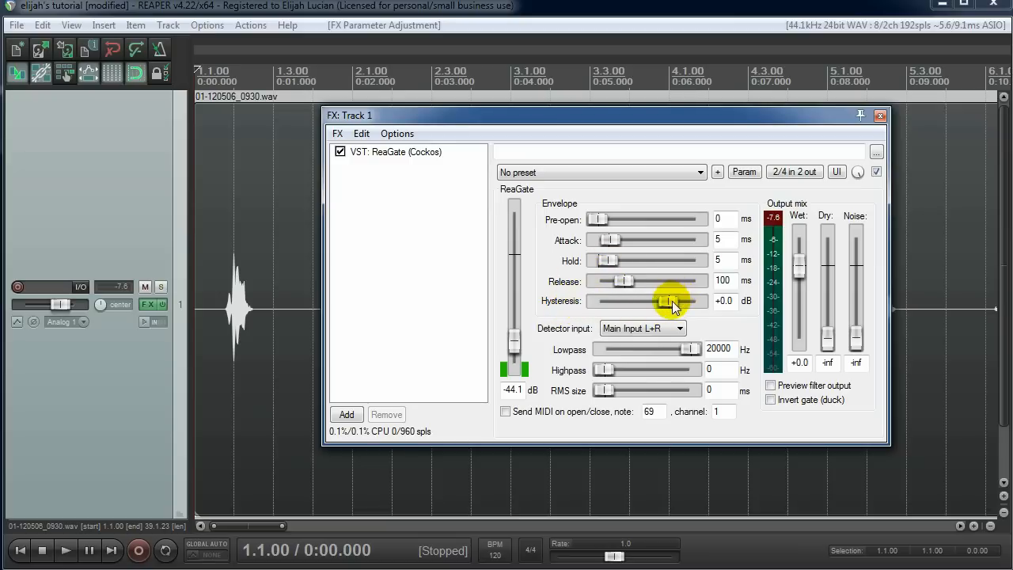
Try ReaGate's hysteresis at -9.2 dB and -inf and its lowpass at 6123 Hz, resetting them to +0.0 dB and 20000 Hz
mouse_move(672, 301)
left_mouse_down()
mouse_move(649, 308)
mouse_move(663, 302)
left_mouse_up()
left_click_drag(662, 302, 652, 307)
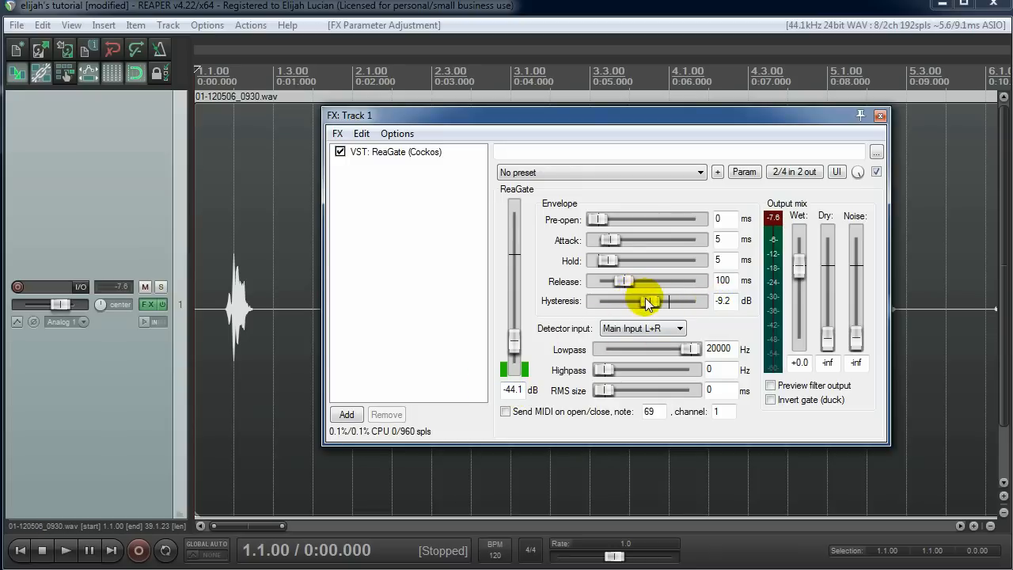
left_click_drag(645, 297, 592, 305)
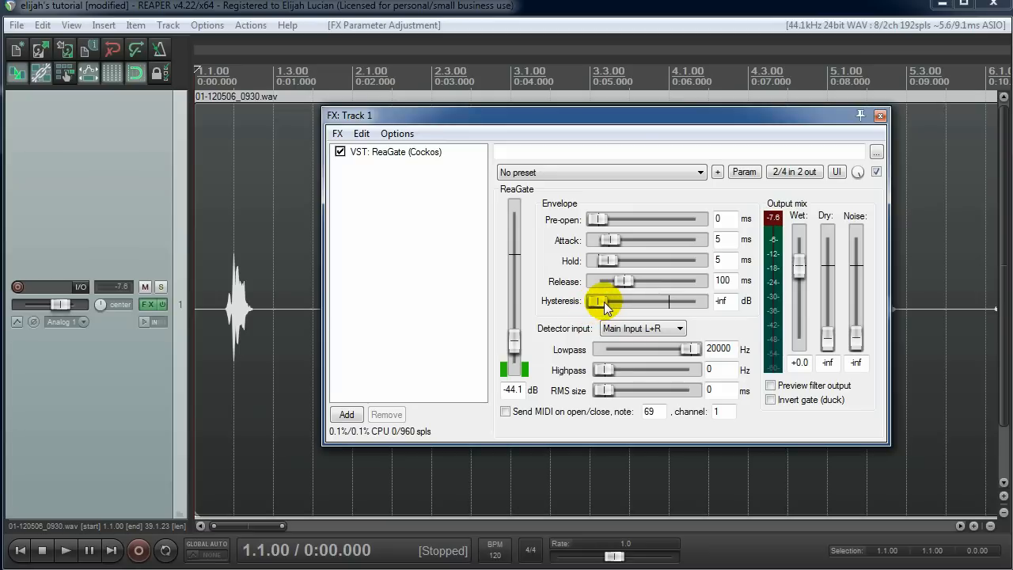
left_click_drag(602, 301, 667, 301)
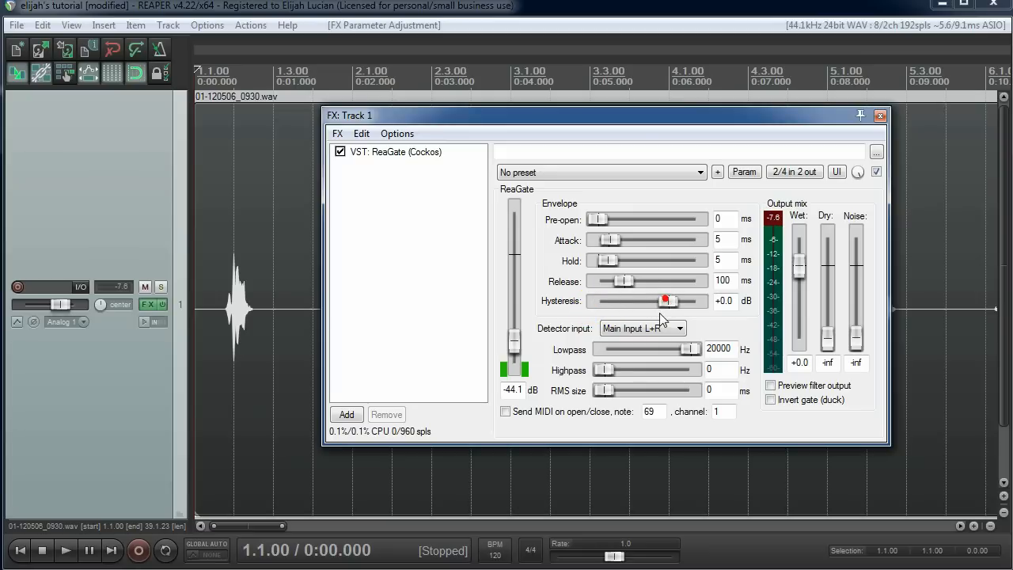
left_click(648, 306)
left_click_drag(688, 348, 665, 354)
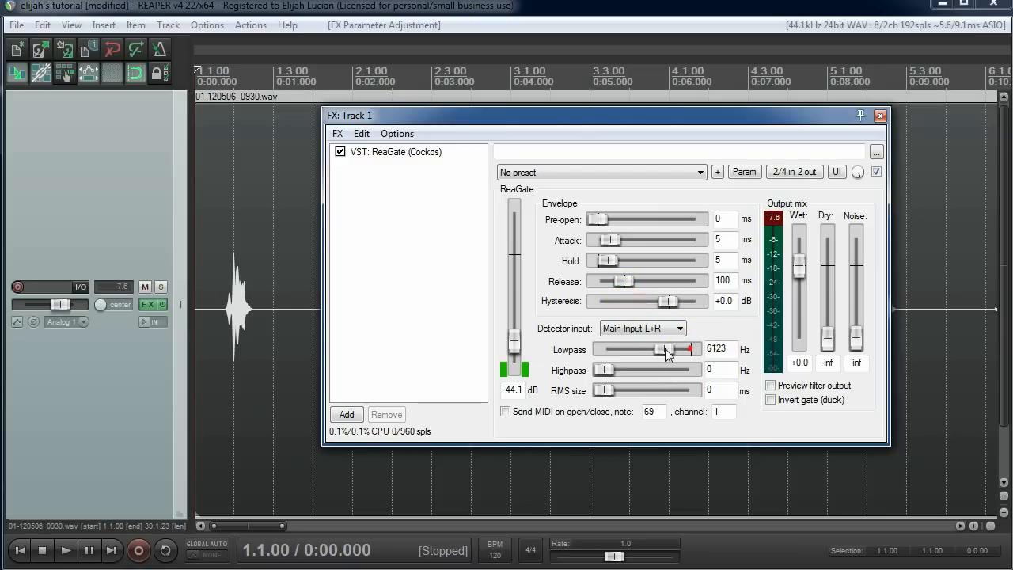
double_click(665, 354)
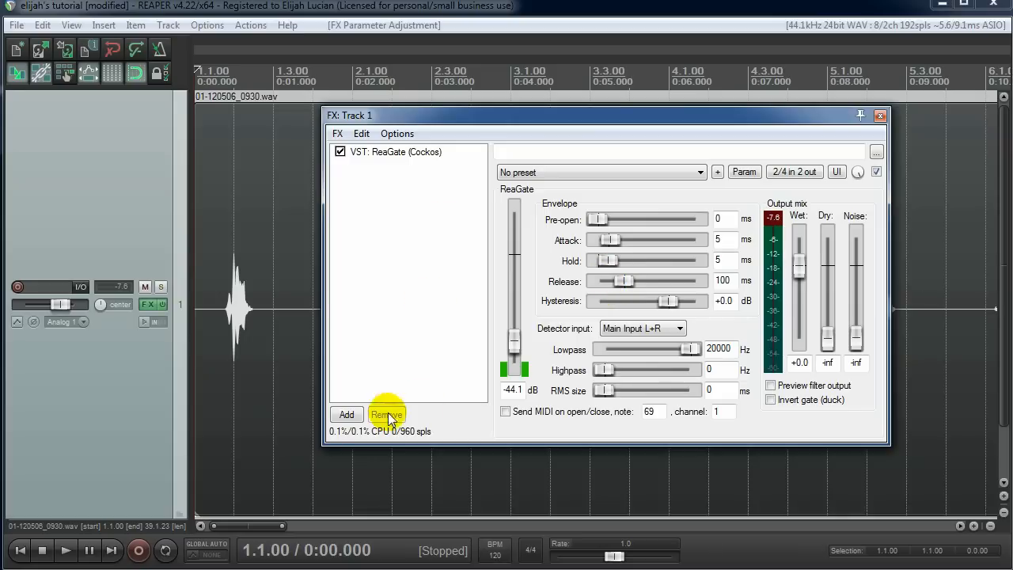
Open the list of effects that can be added to track 1's chain
left_click(348, 415)
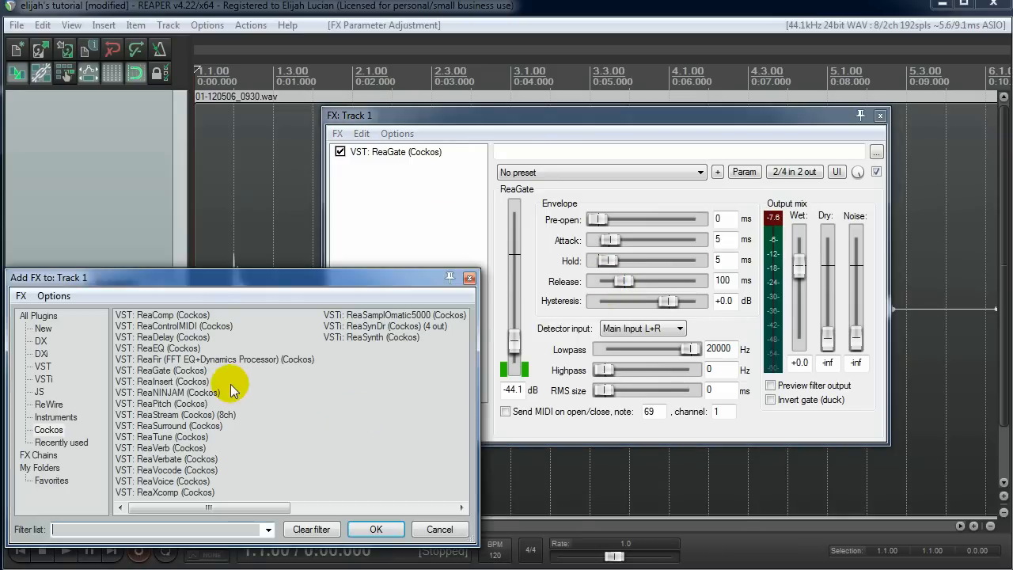